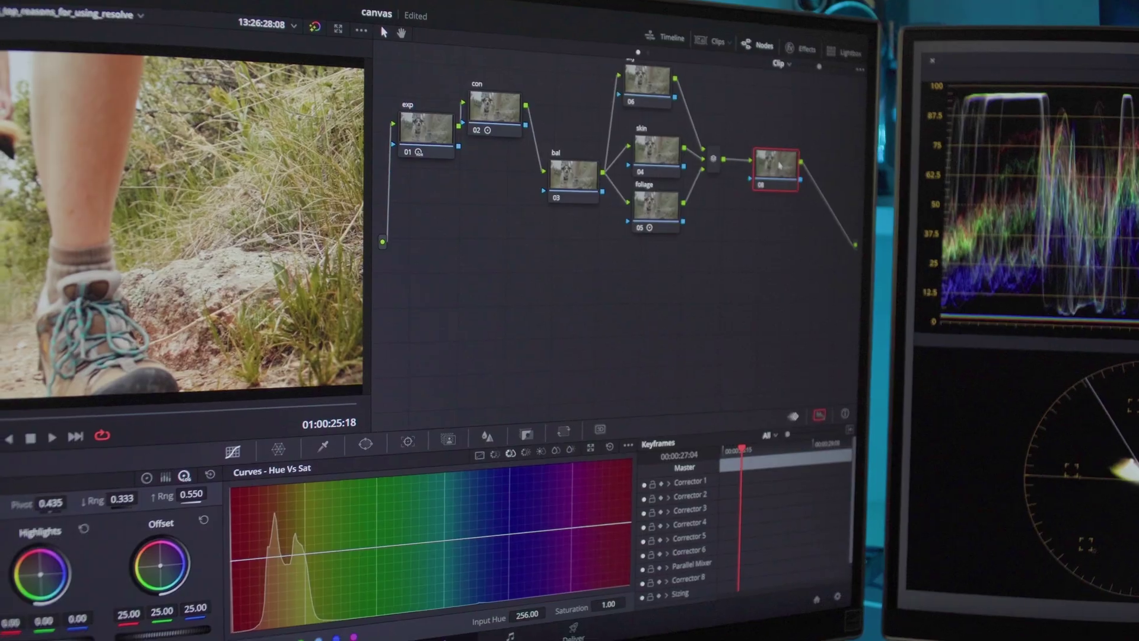
Add a serial node to the grade, open the Input Gamma list, and continue to Premiere Pro subscription plans
key(alt+s)
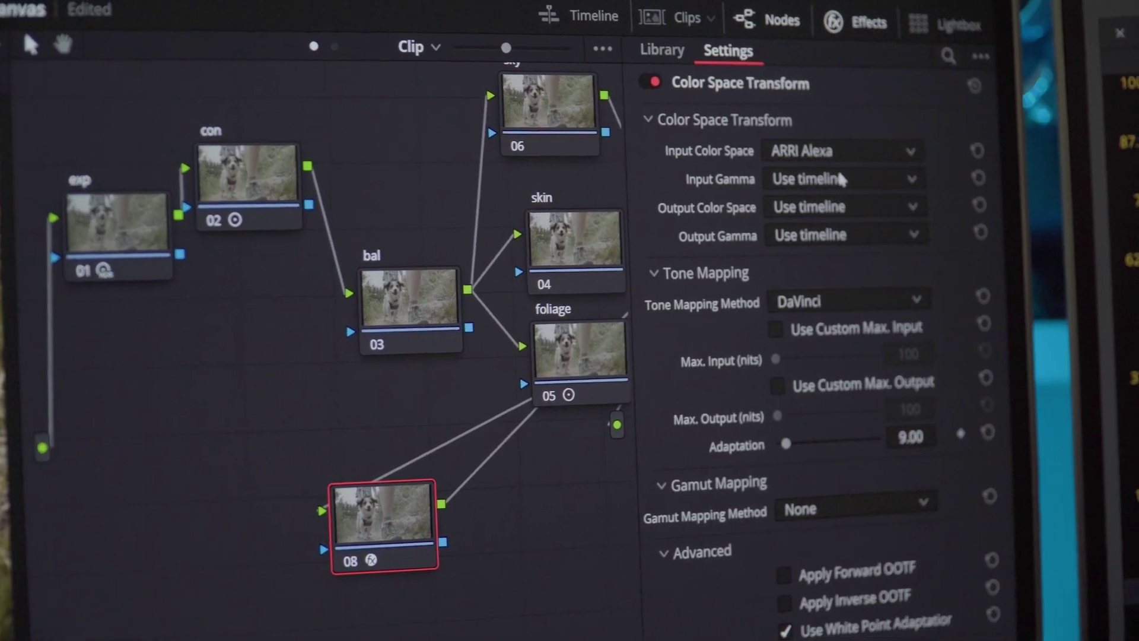
click(824, 185)
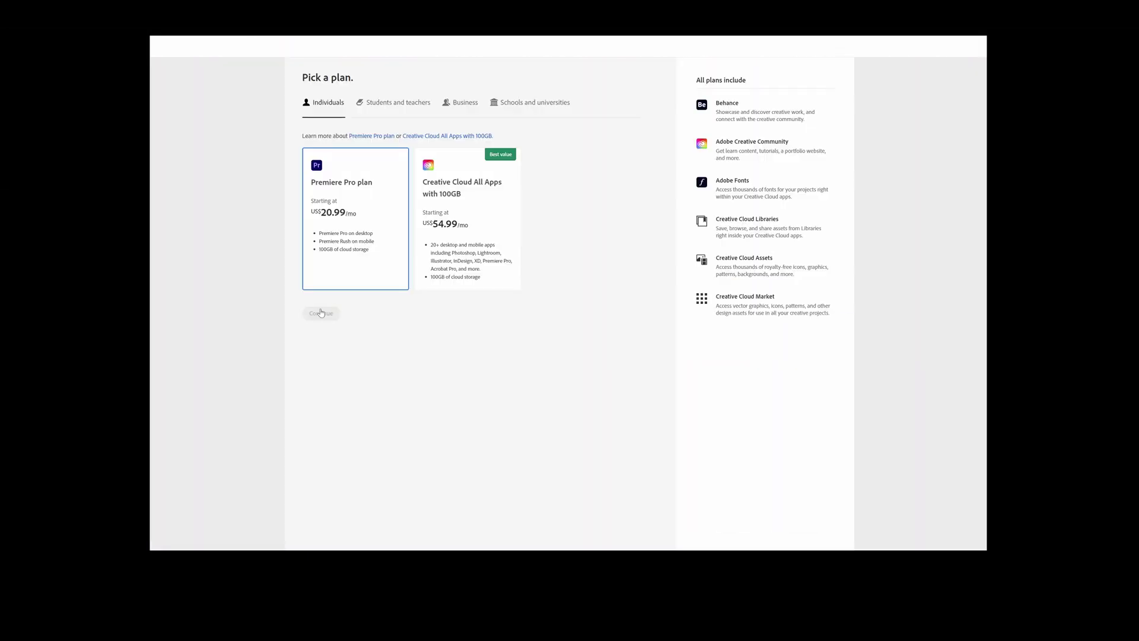
click(321, 313)
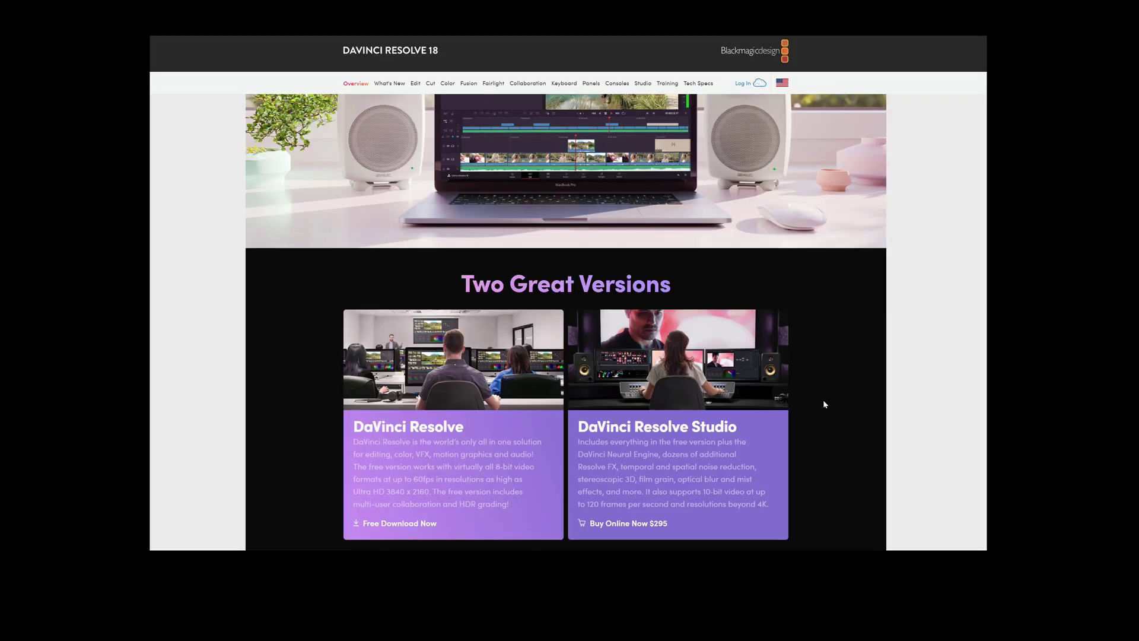
Start the Studio Buy Online Now checkout, then scroll to the free and $295 Studio version cards
scroll(816, 404, down, 2)
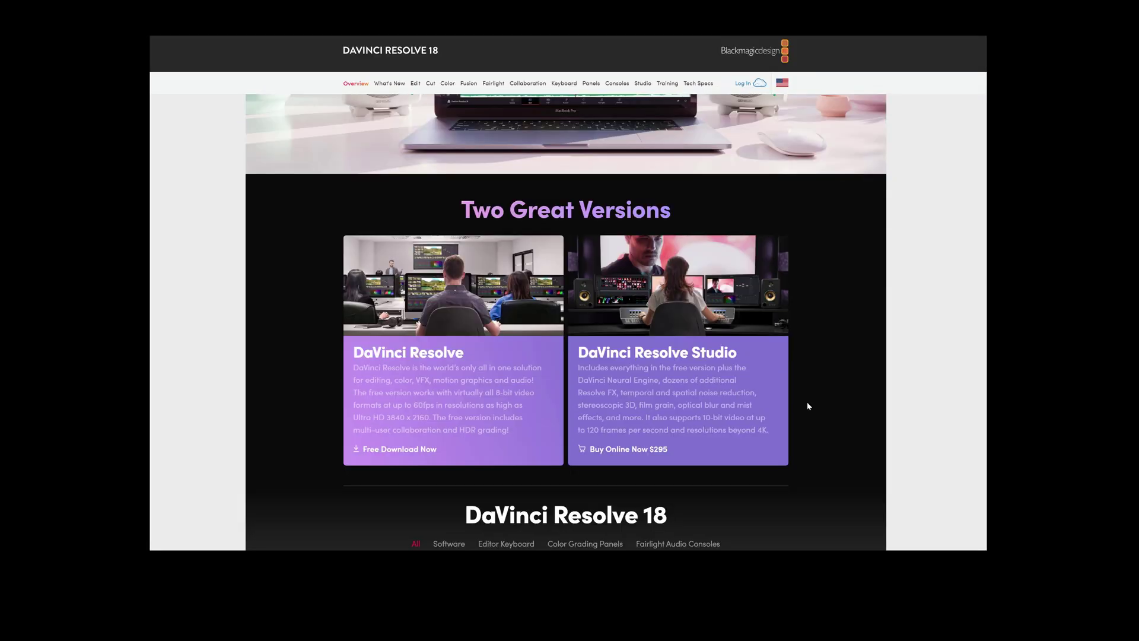
click(650, 450)
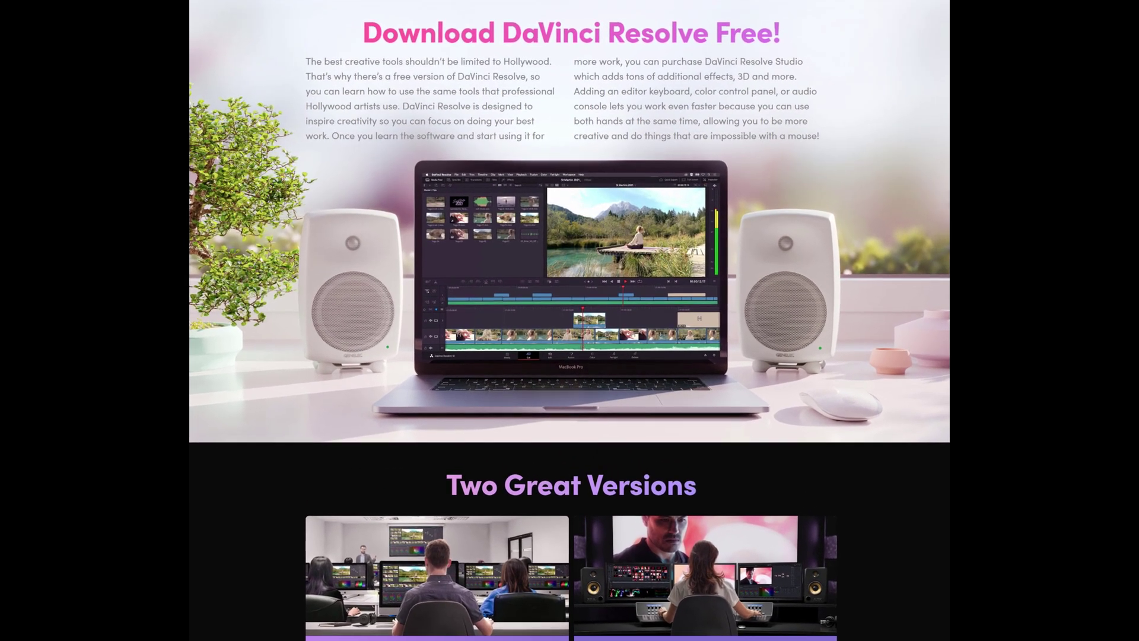
scroll(570, 320, down, 2)
scroll(569, 321, down, 1)
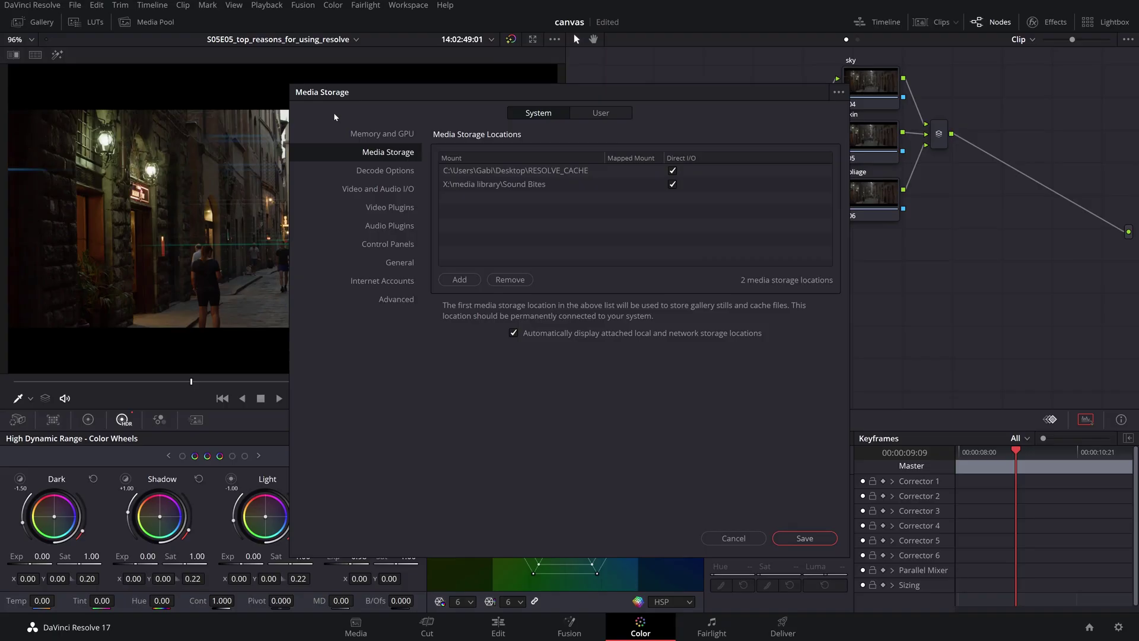
Show the Memory and GPU preferences, with 32.0 GB system memory and CUDA processing
click(382, 132)
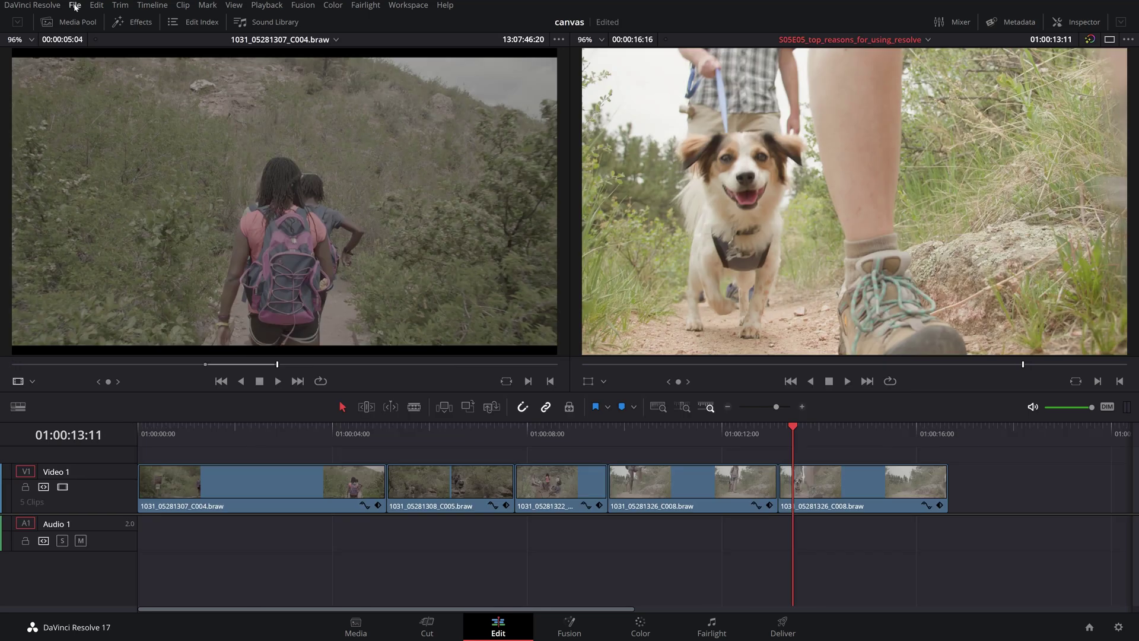
Turn on File > Enable Collaboration, add the colorist under Project Members, and open the chat
click(75, 6)
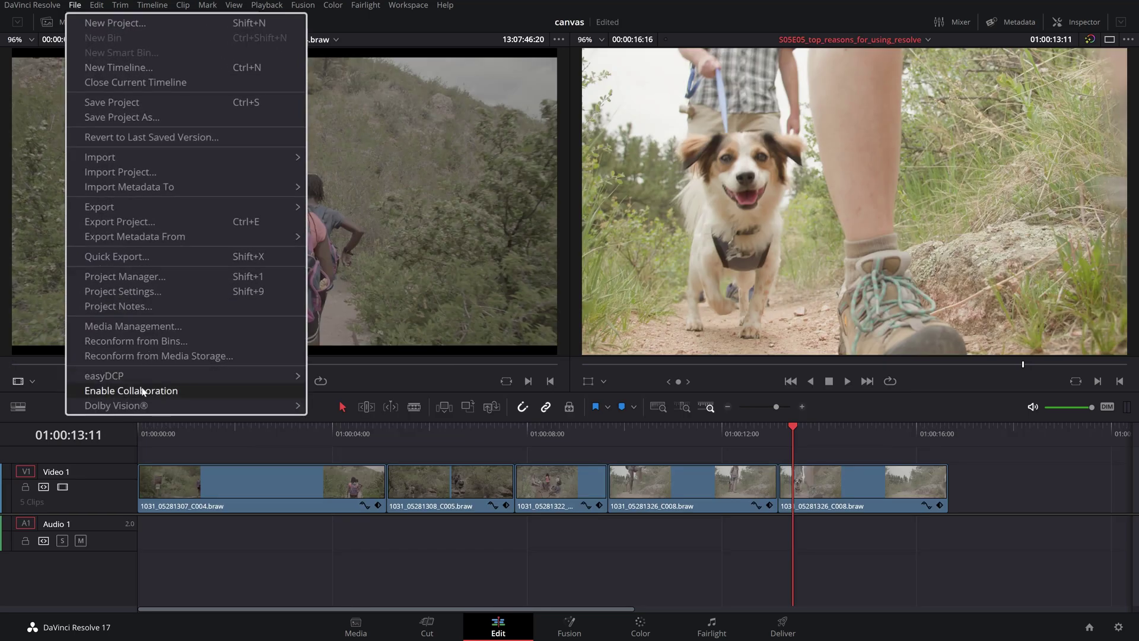
click(142, 391)
click(1059, 629)
text(colori)
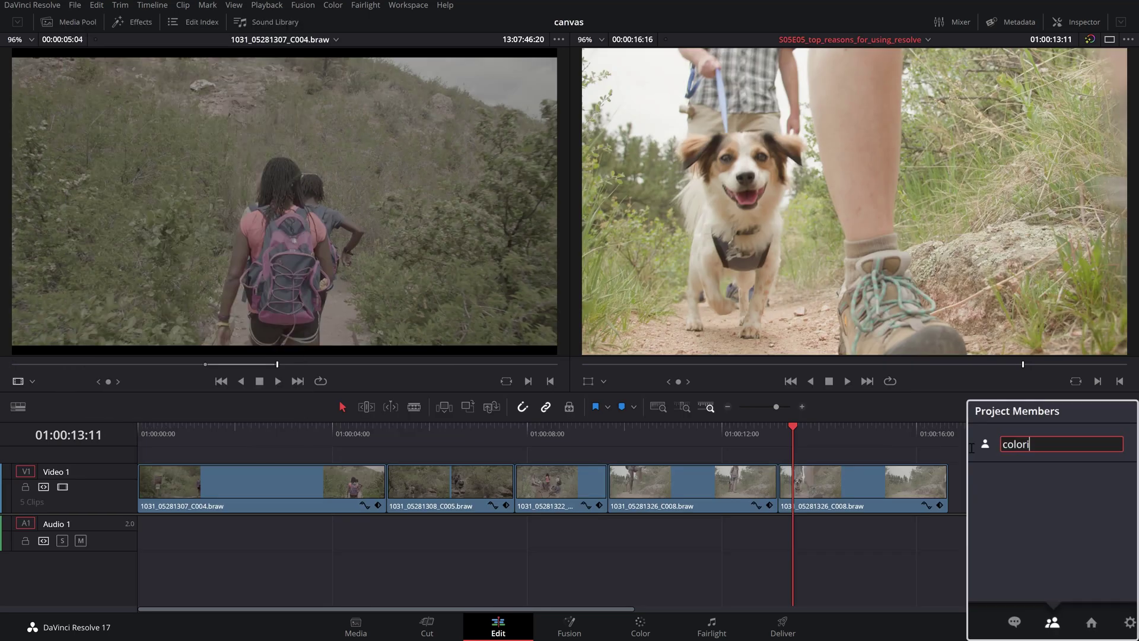
key(Return)
click(1032, 630)
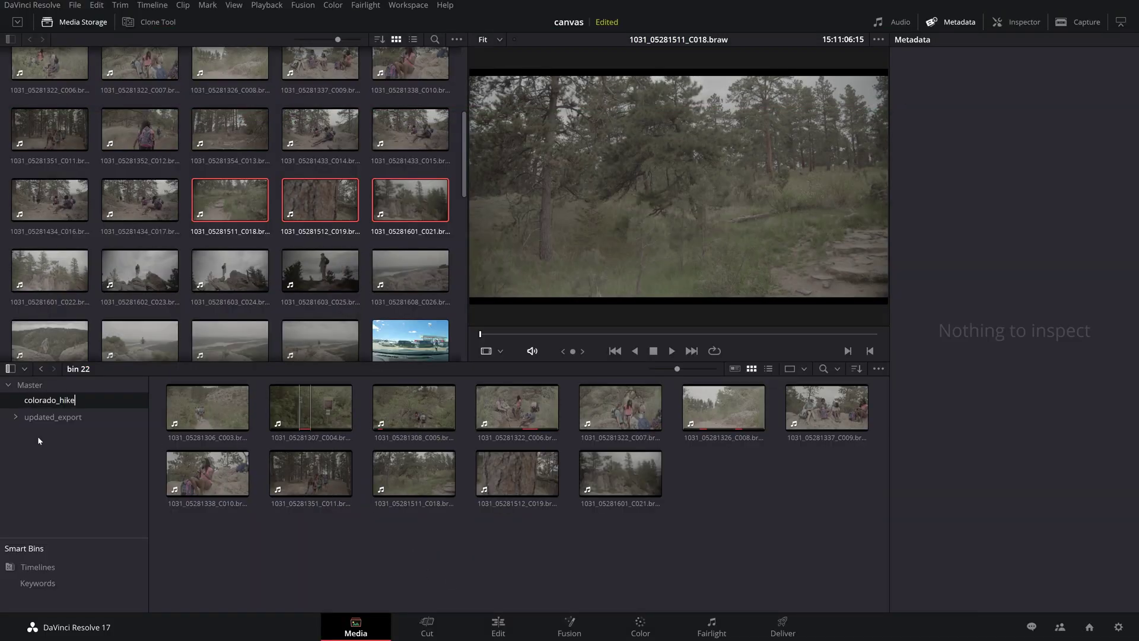
Select all 12 clips in the colorado_hike bin and show their Shot & Scene metadata fields
drag(843, 541, 236, 407)
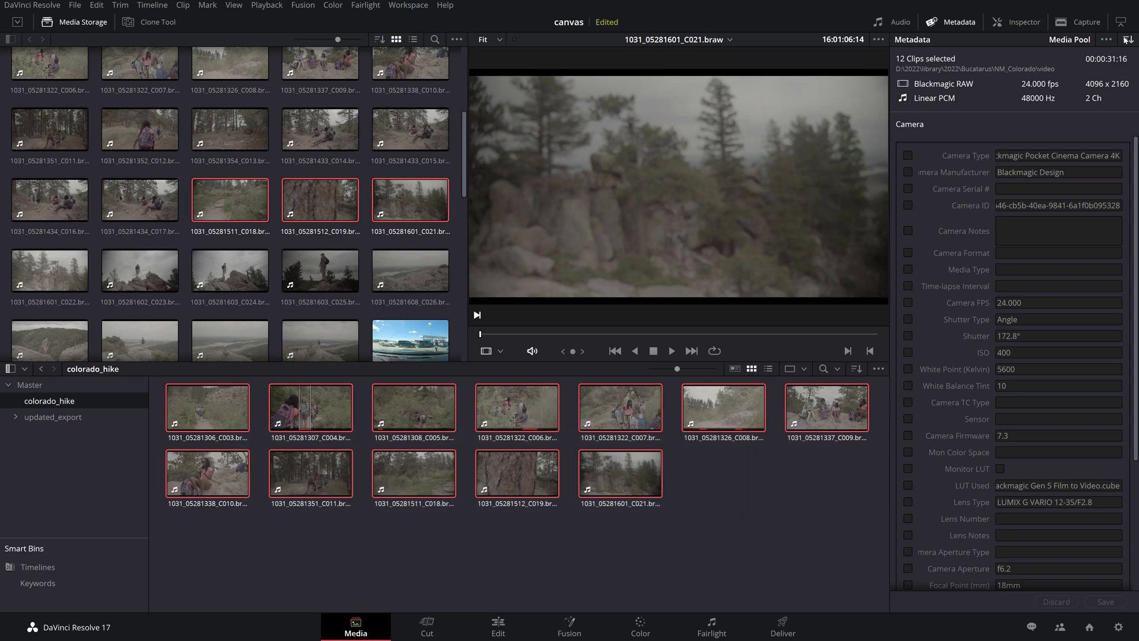
click(1106, 71)
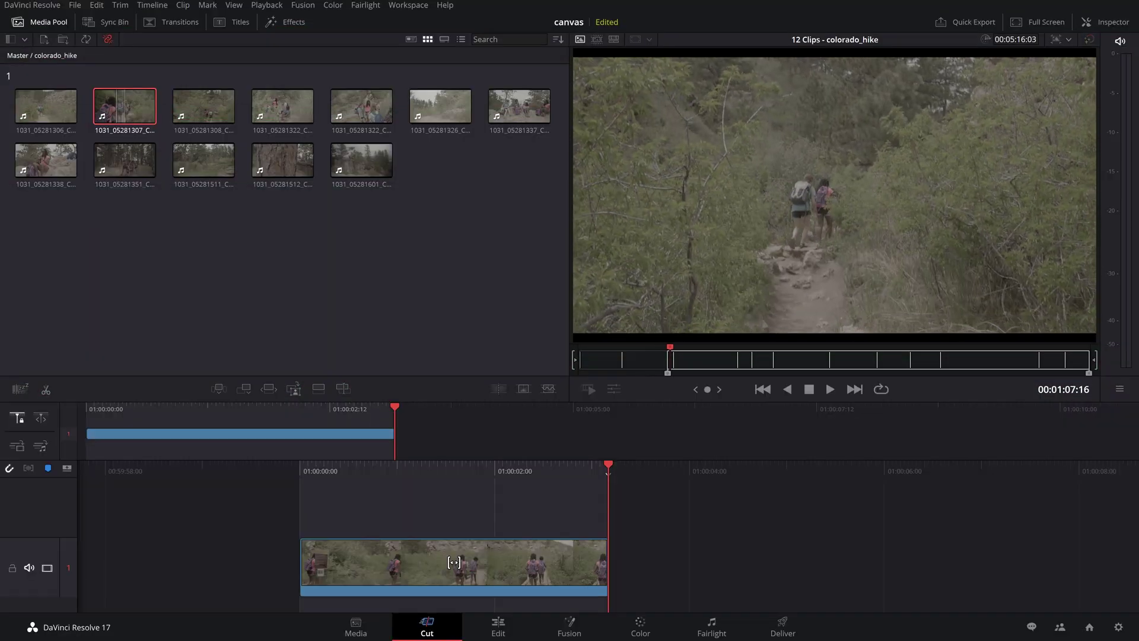
Append clip 1031_05281307 to the Cut page timeline after the first clip
key(shift+F12)
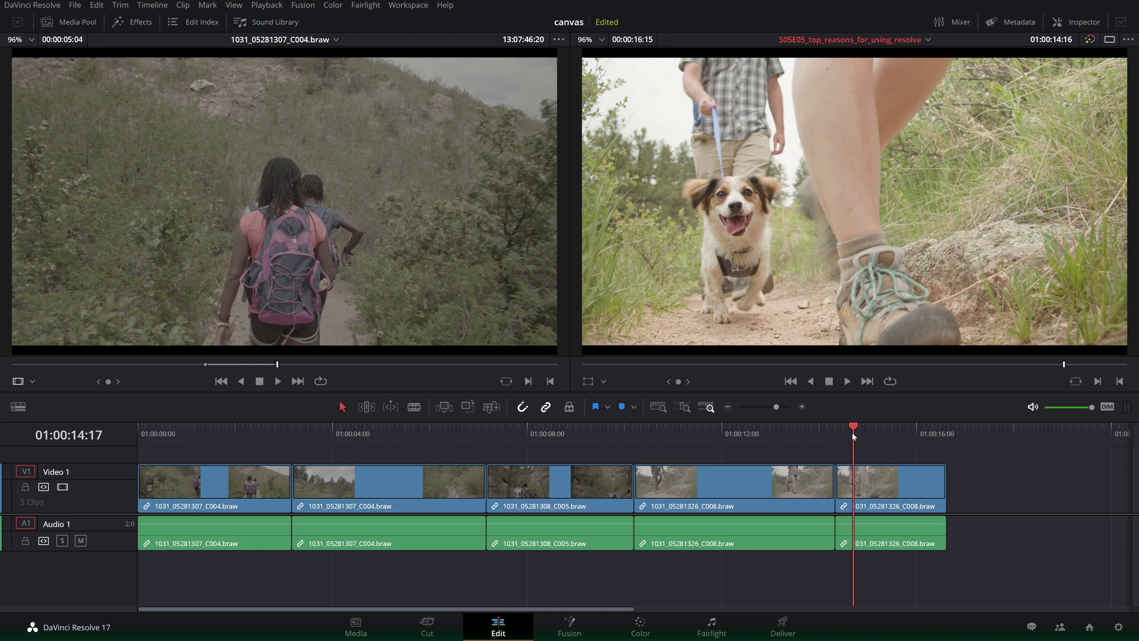
Delete the audio-track clips and trim C005's end back to the playhead
drag(849, 579, 142, 537)
key(Delete)
drag(660, 445, 601, 490)
drag(709, 457, 944, 478)
Shift the two C008 clips left to close the gap and ripple-trim the second clip
drag(870, 490, 864, 490)
drag(863, 490, 837, 490)
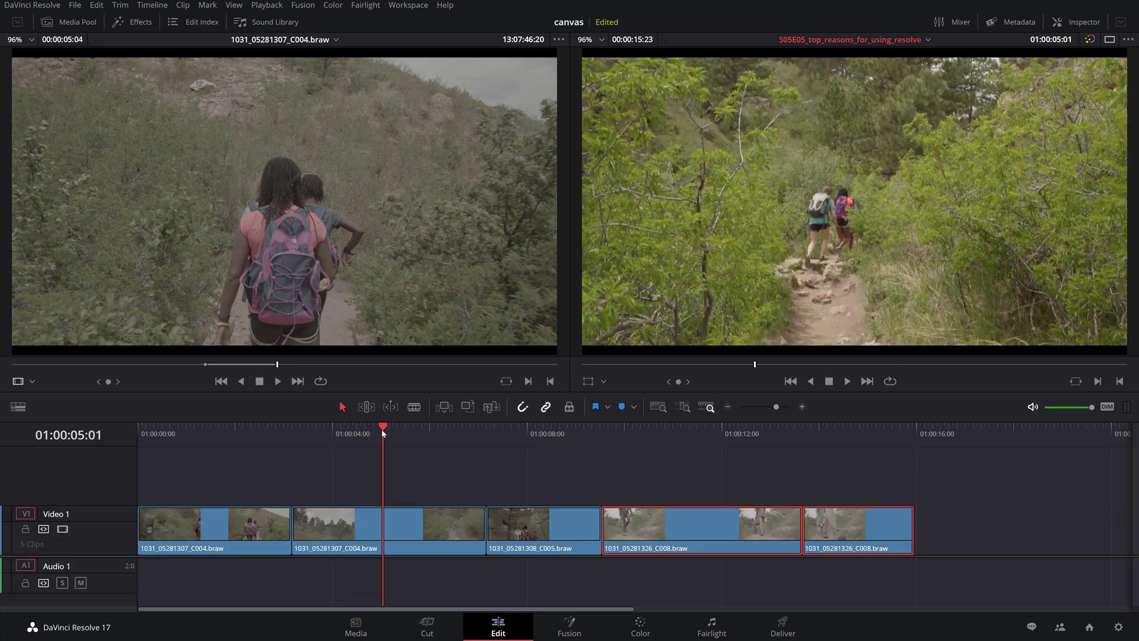
key(ctrl+shift+bracketleft)
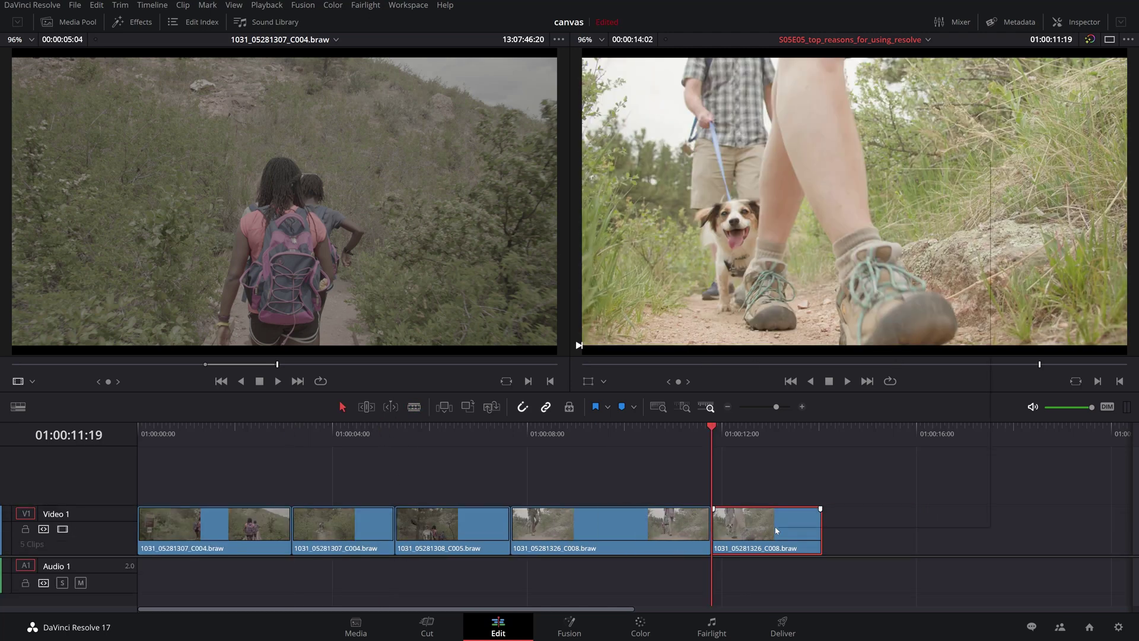
Show retime speed controls on the last C008 clip and add a Cross Dissolve between clips 2 and 3
right_click(775, 527)
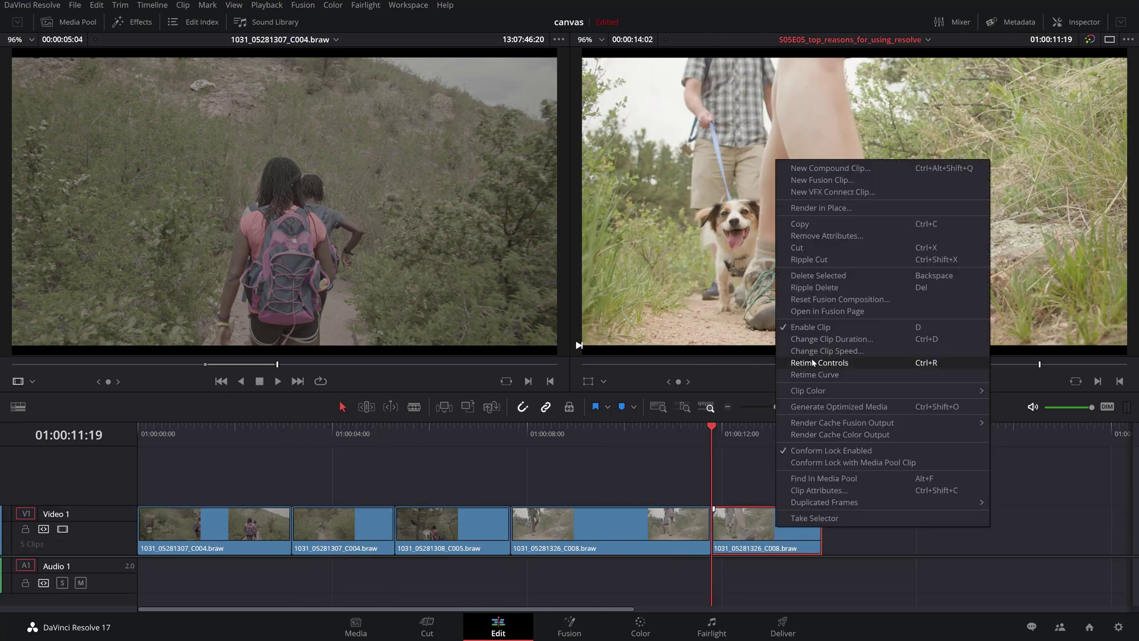
click(819, 363)
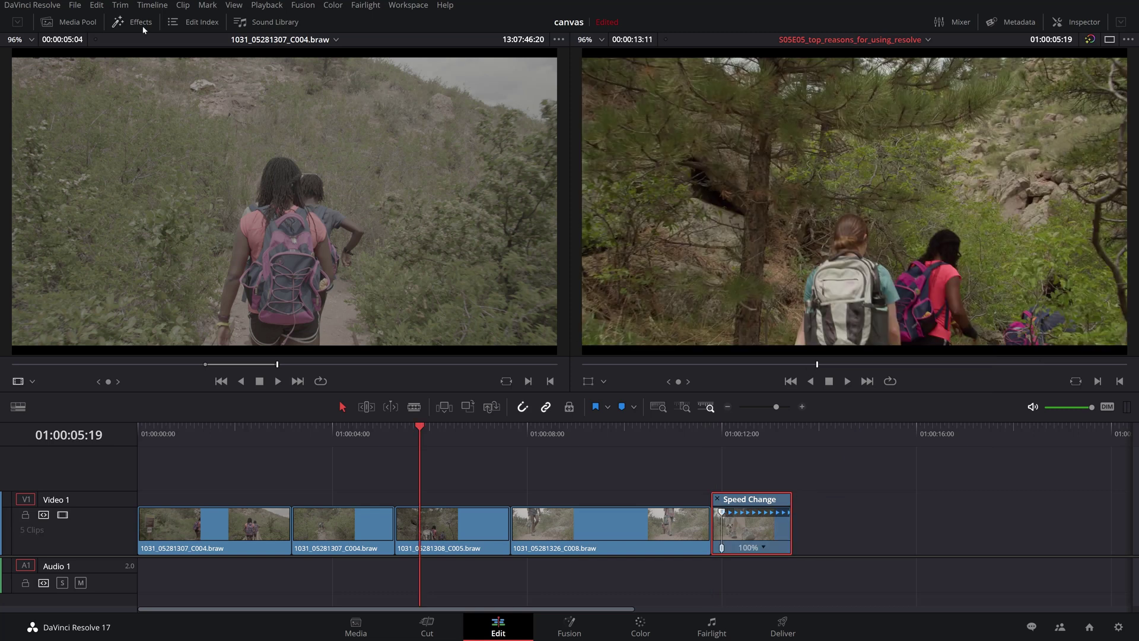
click(141, 22)
drag(159, 122, 394, 525)
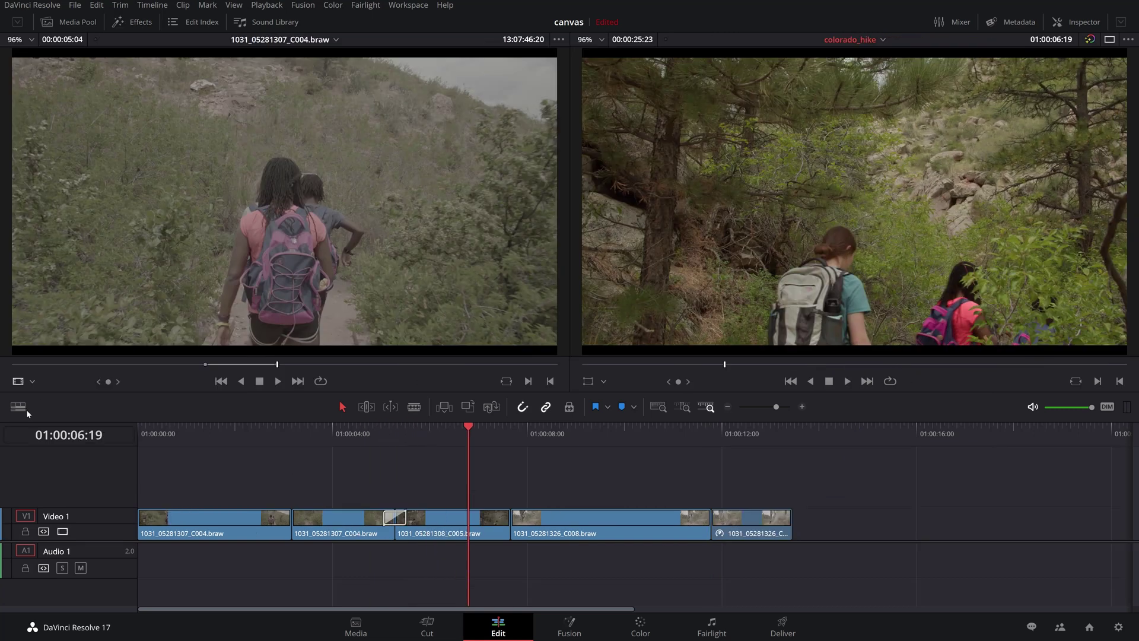
Enable stacked timelines and copy clip C010 onto the end of colorado_hike
click(23, 409)
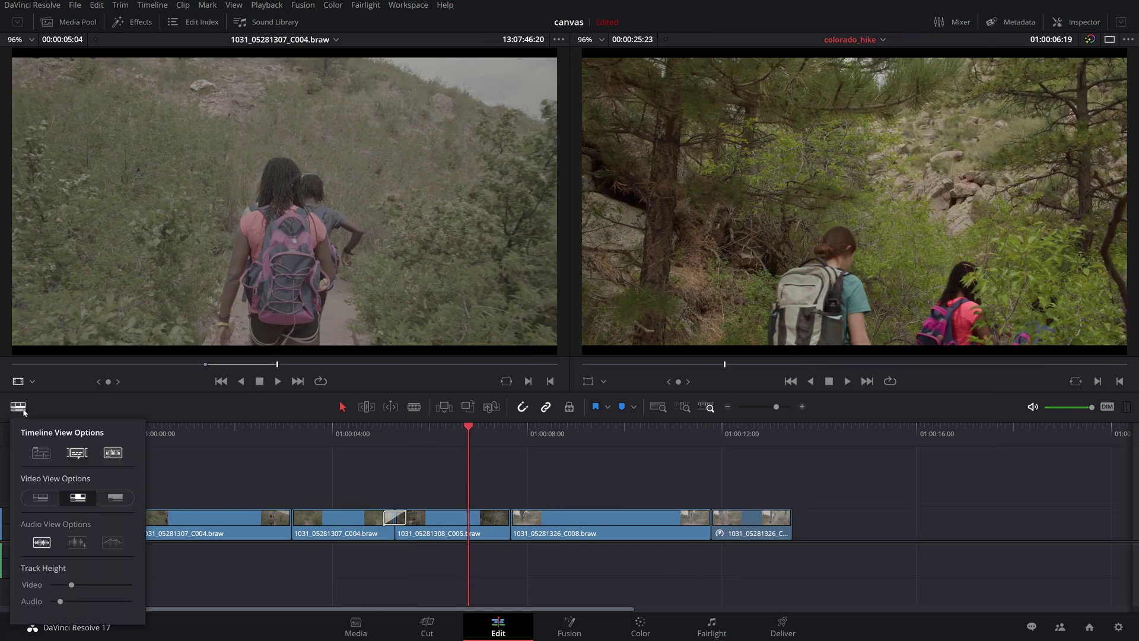
click(41, 453)
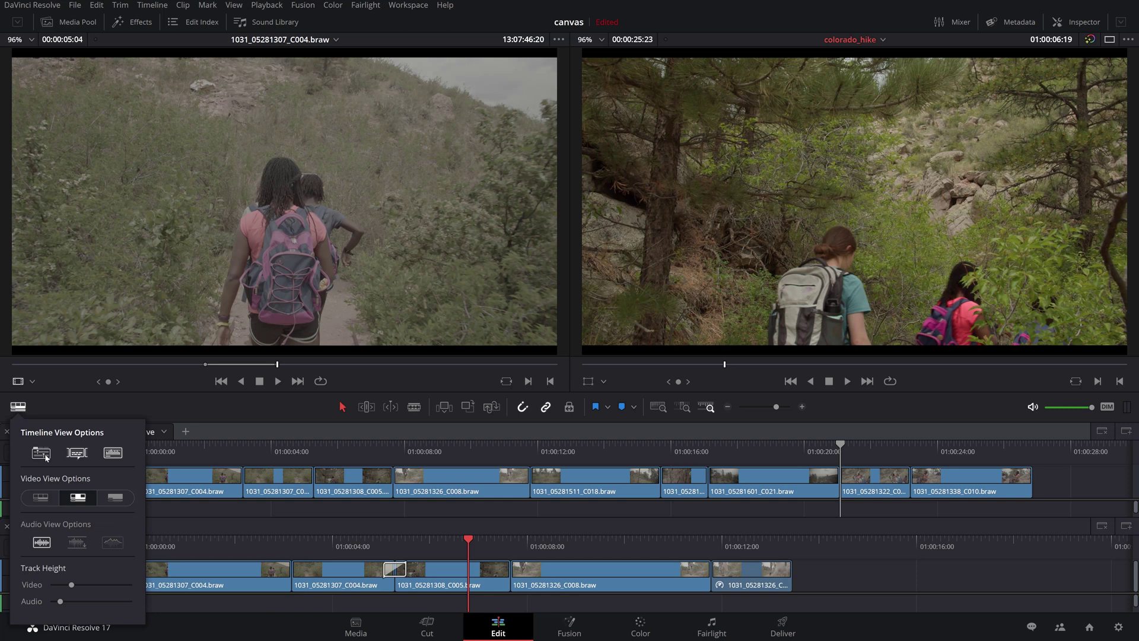
drag(953, 451, 802, 589)
scroll(831, 579, right, 5)
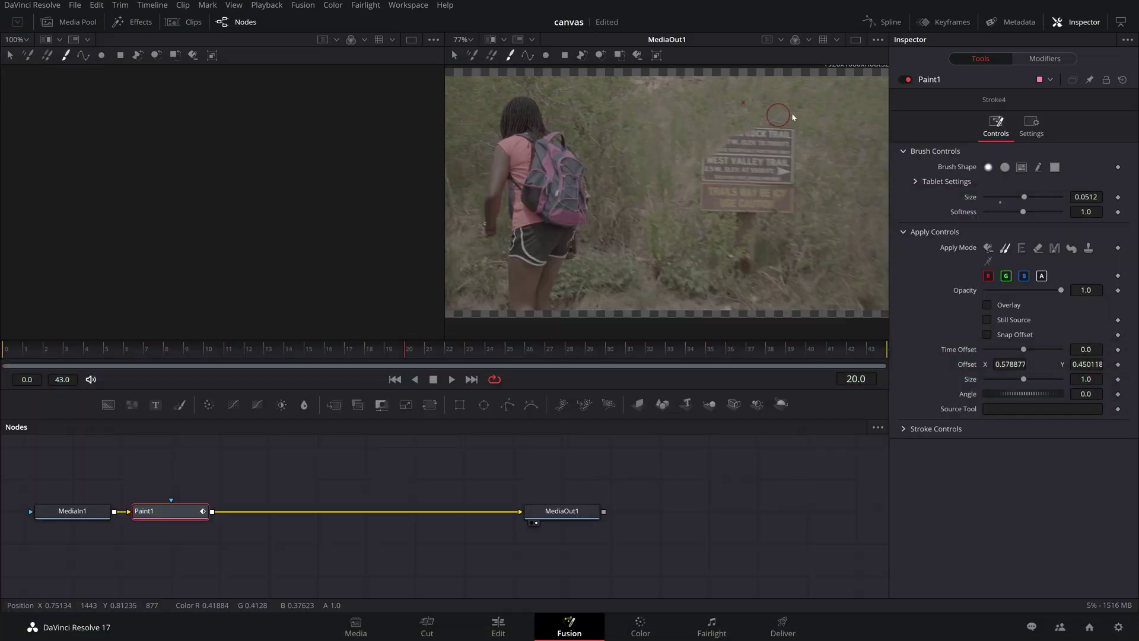
Paint a rectangle stroke over the trail-sign shot and track it backward through the clip
mouse_move(595, 87)
mouse_down()
mouse_move(839, 254)
mouse_move(880, 309)
mouse_up()
click(967, 281)
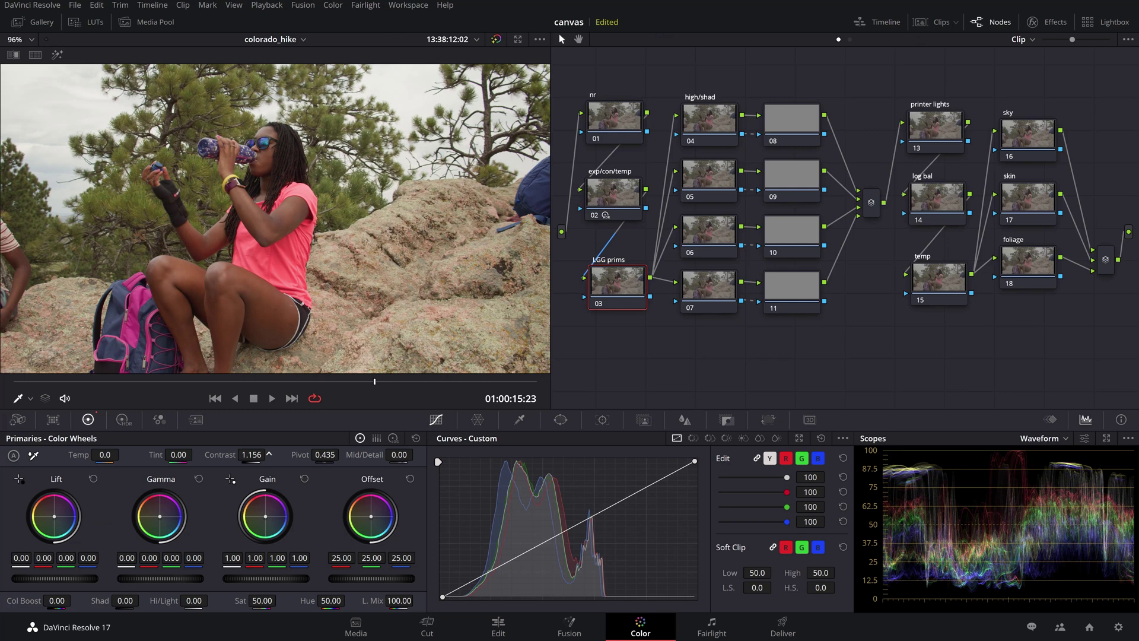
Lift Gamma slightly, push Offset toward blue, and desaturate a hue range with the Hue vs Sat curve
mouse_move(130, 578)
mouse_down()
mouse_move(157, 578)
mouse_move(120, 582)
mouse_up()
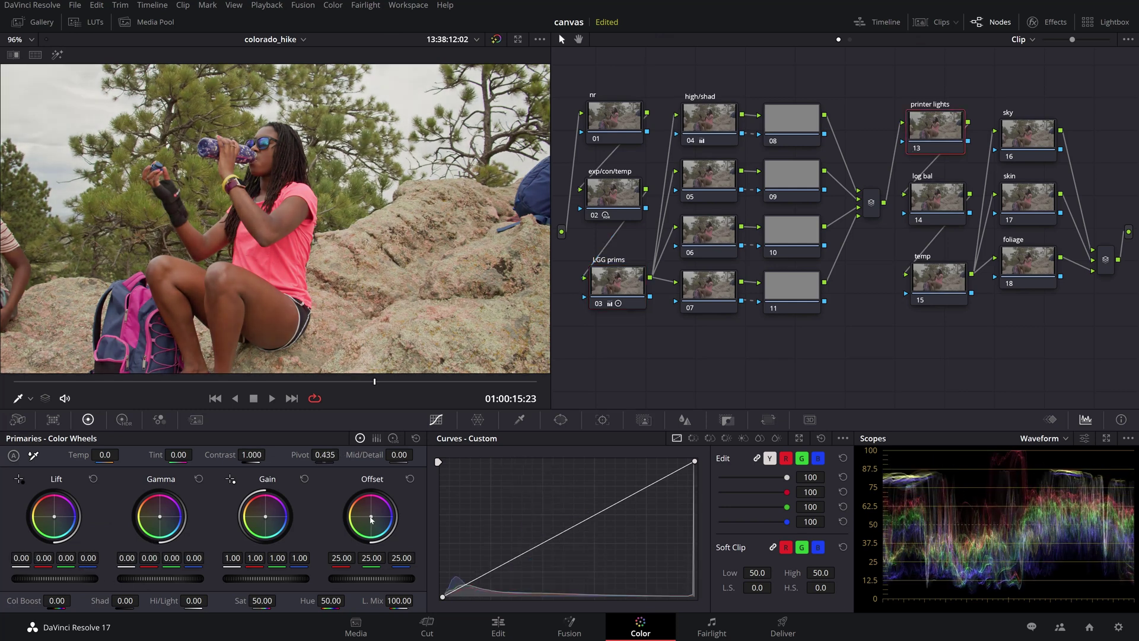
drag(371, 520, 377, 521)
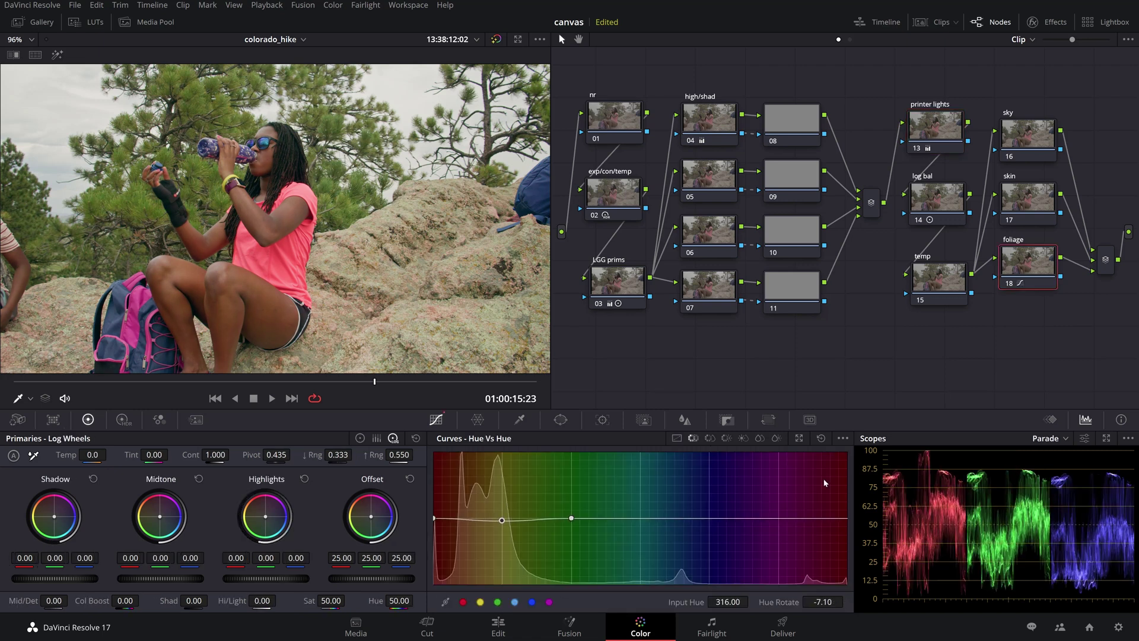
click(711, 439)
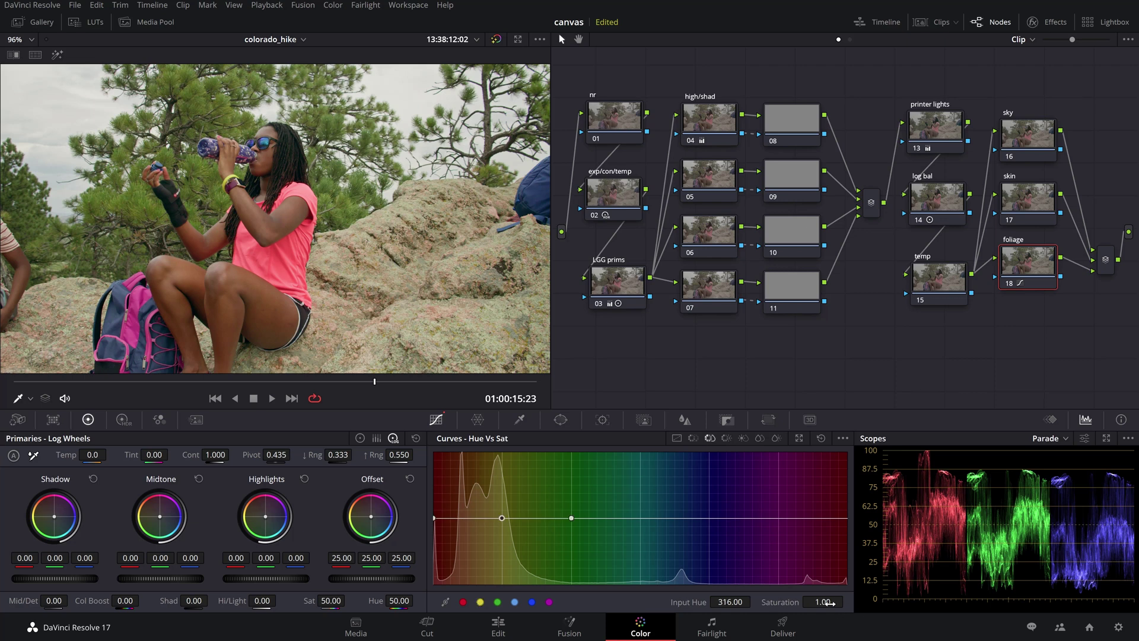
mouse_move(829, 603)
mouse_down()
mouse_move(801, 603)
mouse_move(813, 603)
mouse_up()
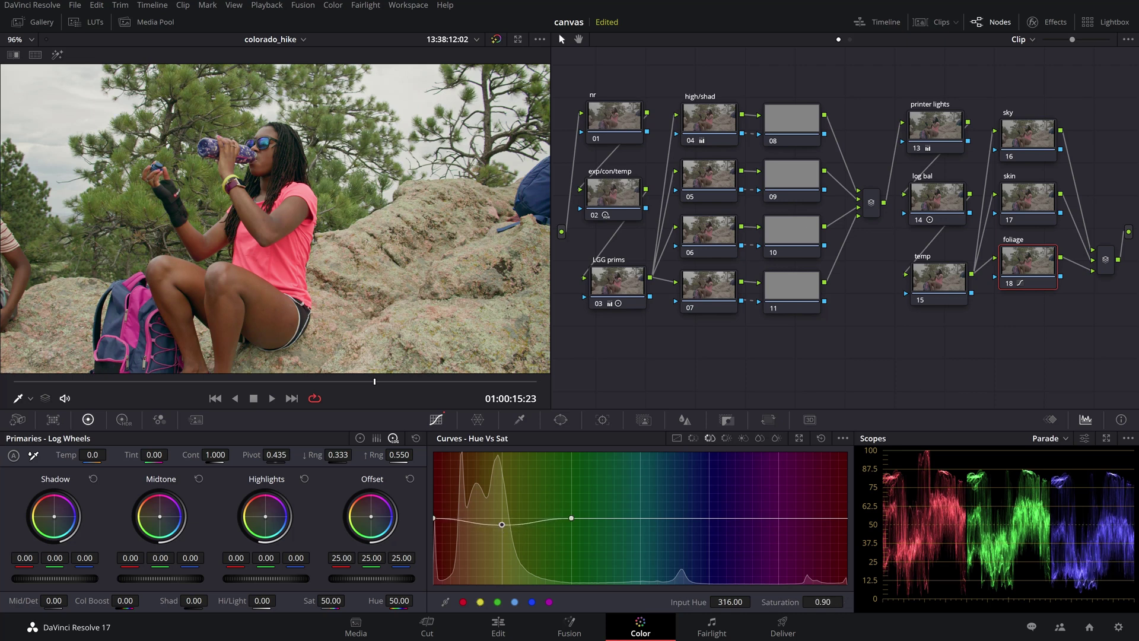
click(728, 439)
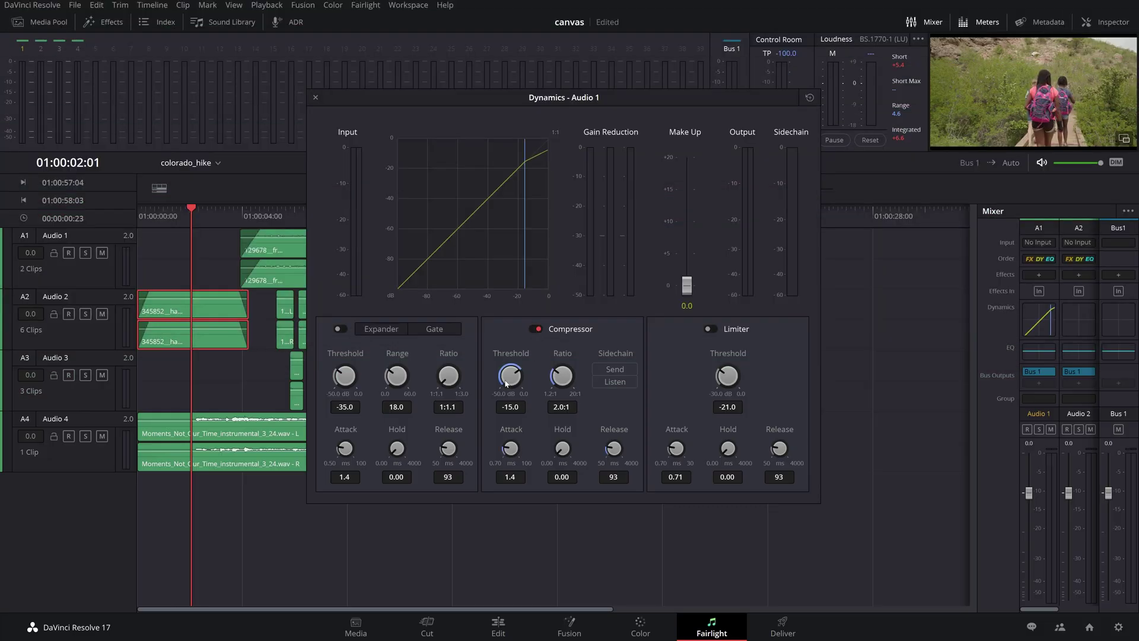
Nudge the compressor threshold, raise Make Up to 4.9, play back, and enable EQ Band 6 as a high cut
drag(506, 383, 508, 380)
drag(692, 291, 692, 257)
key(space)
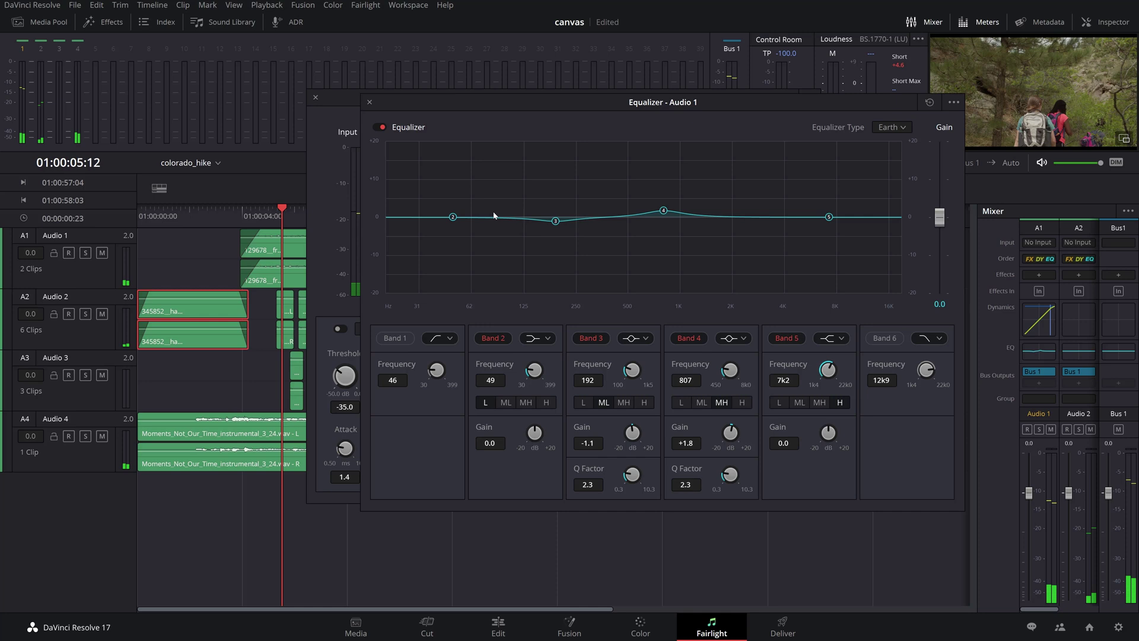
click(887, 339)
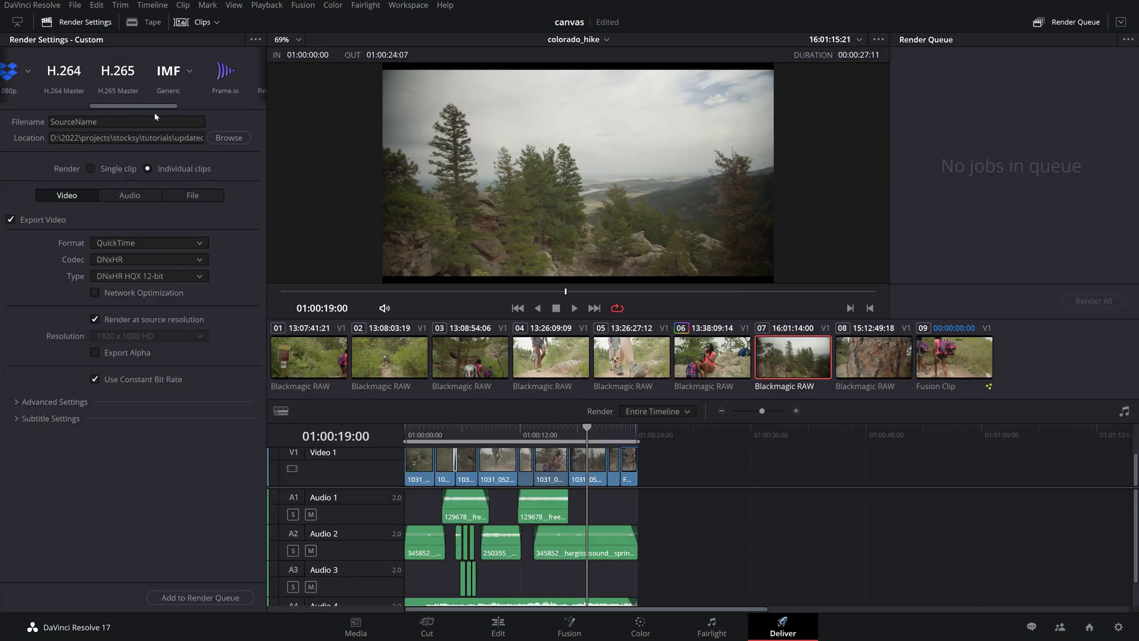
Review the DNxHR type choices and the advanced color space and gamma tag options, leaving them unchanged
scroll(184, 116, right, 5)
scroll(184, 114, left, 3)
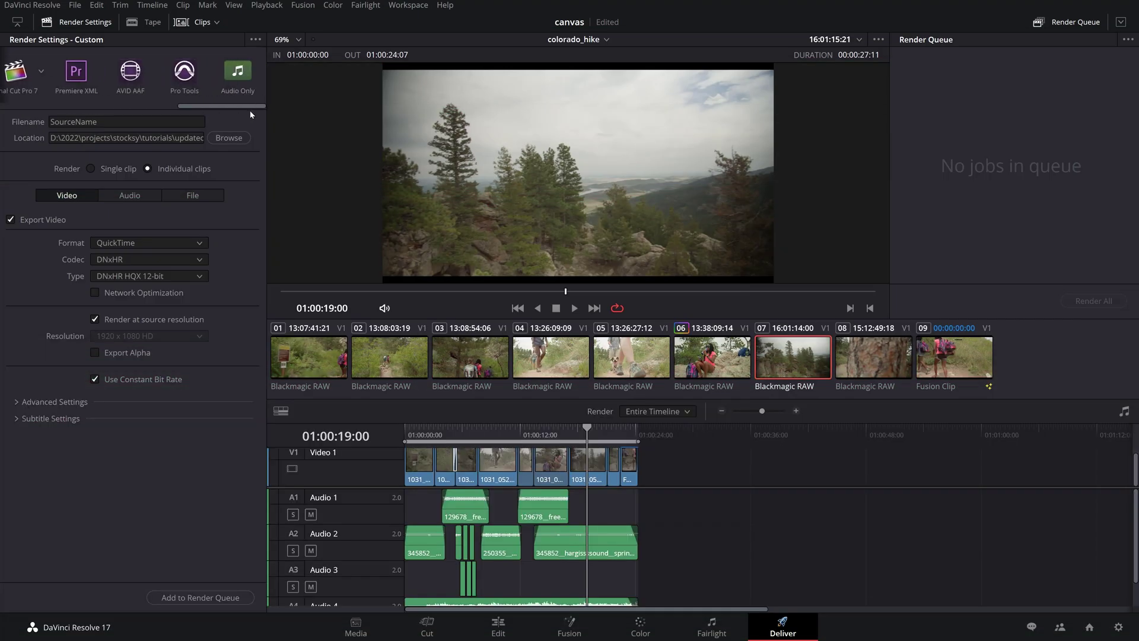
scroll(169, 111, left, 5)
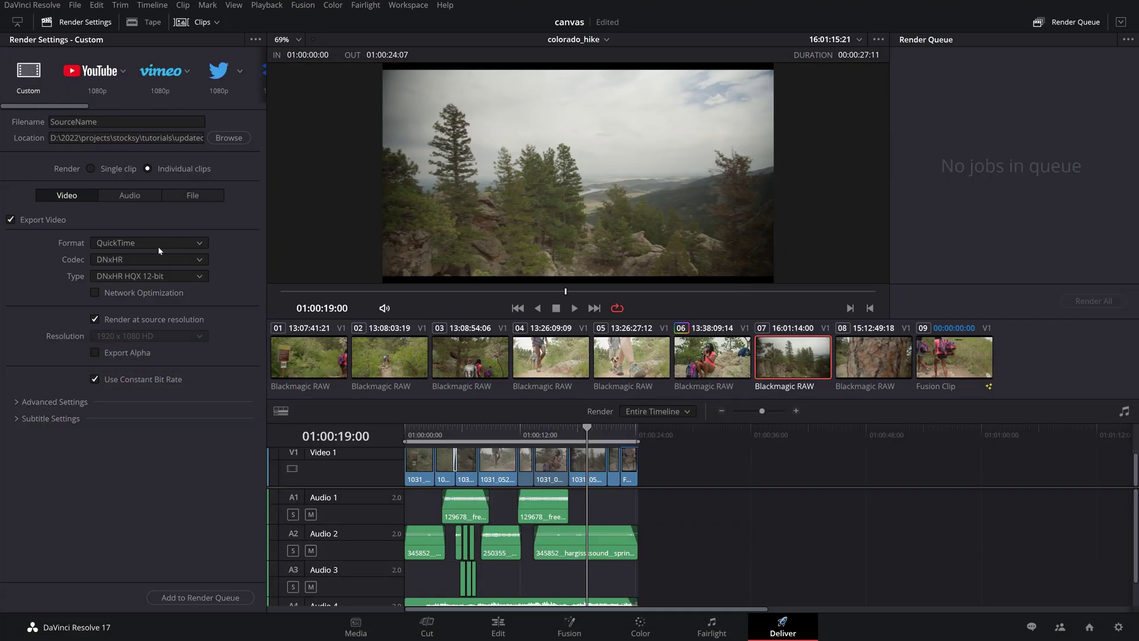
click(158, 277)
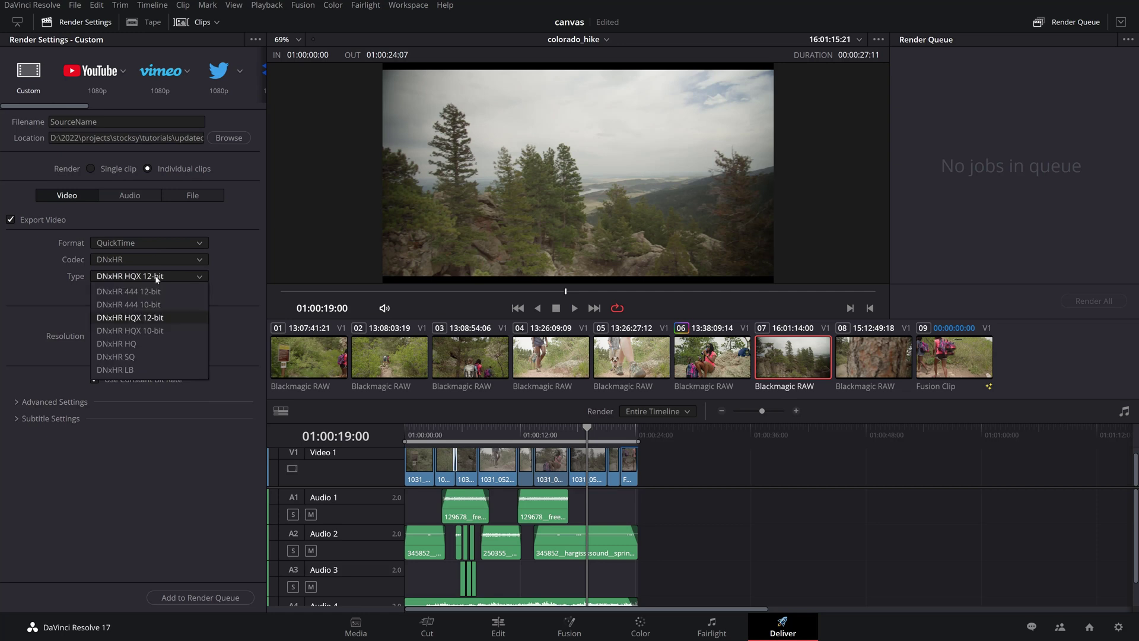
click(158, 277)
click(17, 401)
scroll(19, 403, down, 5)
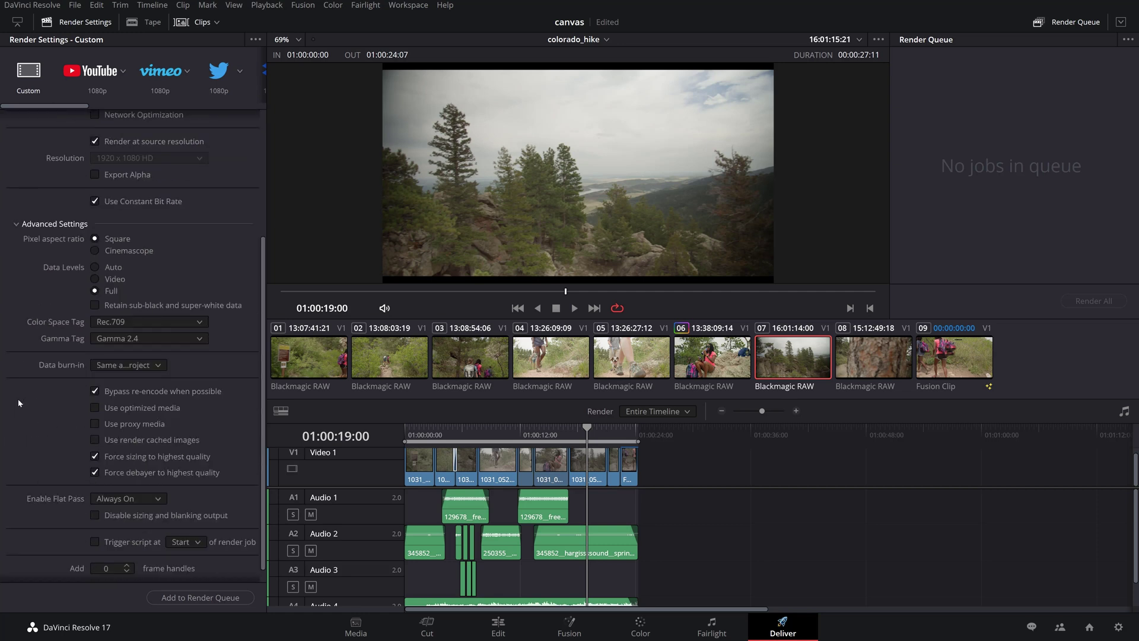
click(165, 325)
click(165, 325)
click(155, 338)
click(154, 338)
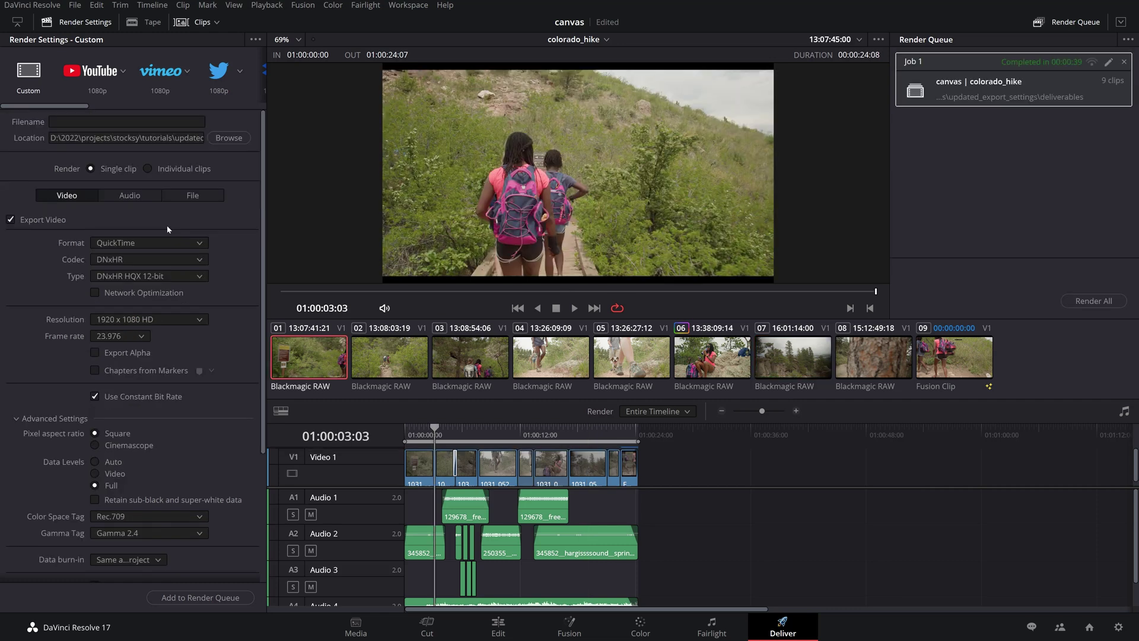
Render individual clips named by source name with unique filenames, and turn off Export Audio
click(148, 169)
click(198, 198)
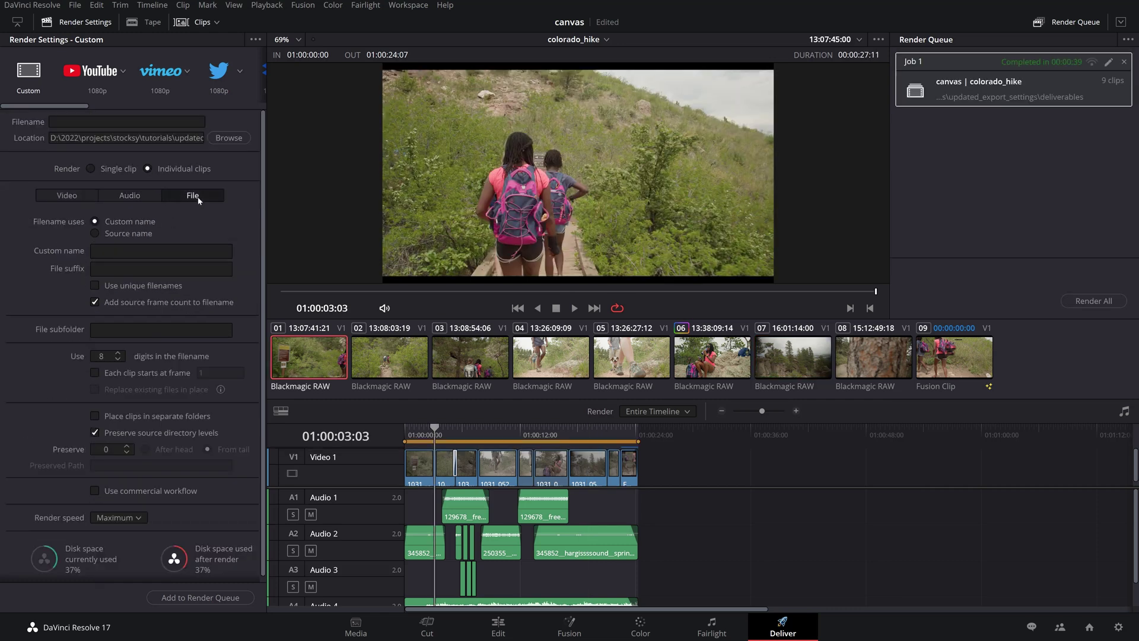
click(95, 233)
click(119, 251)
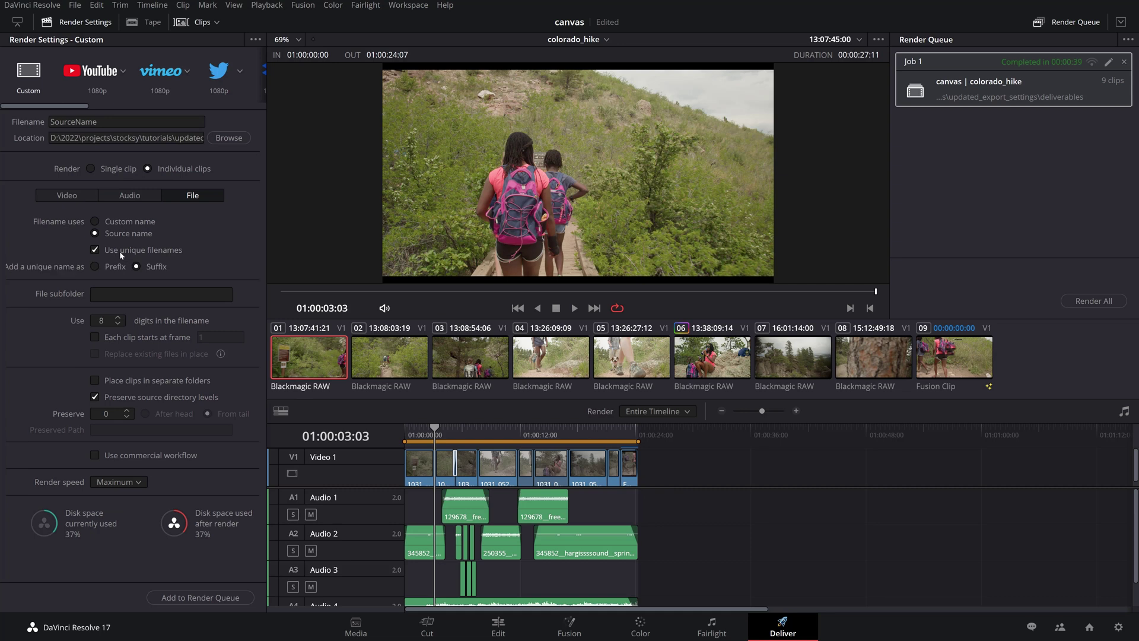
click(129, 196)
click(10, 219)
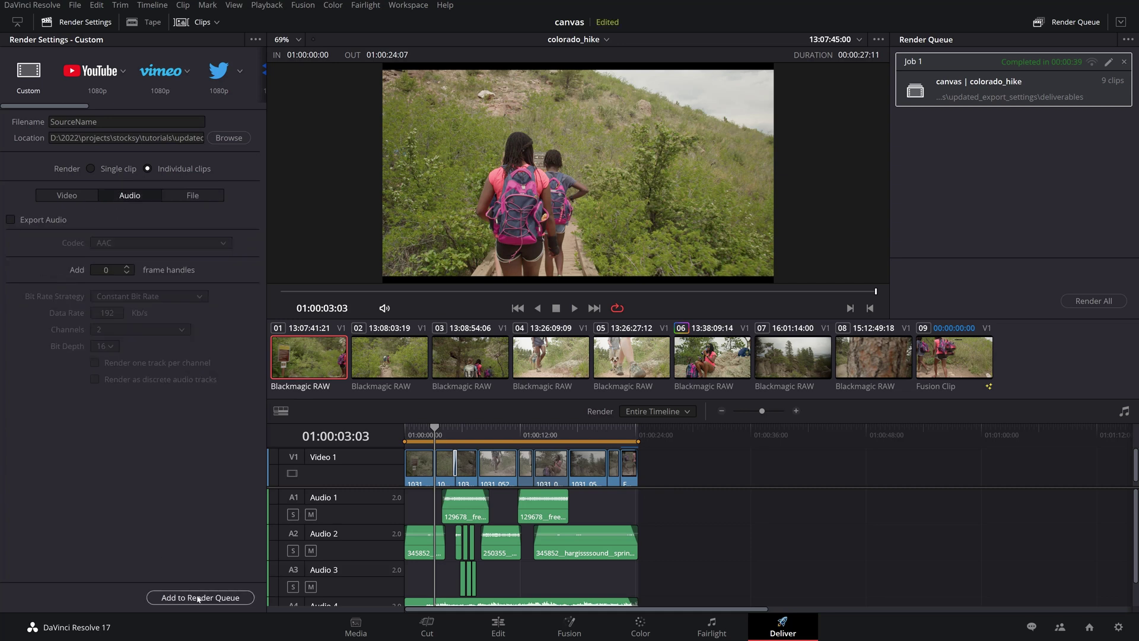